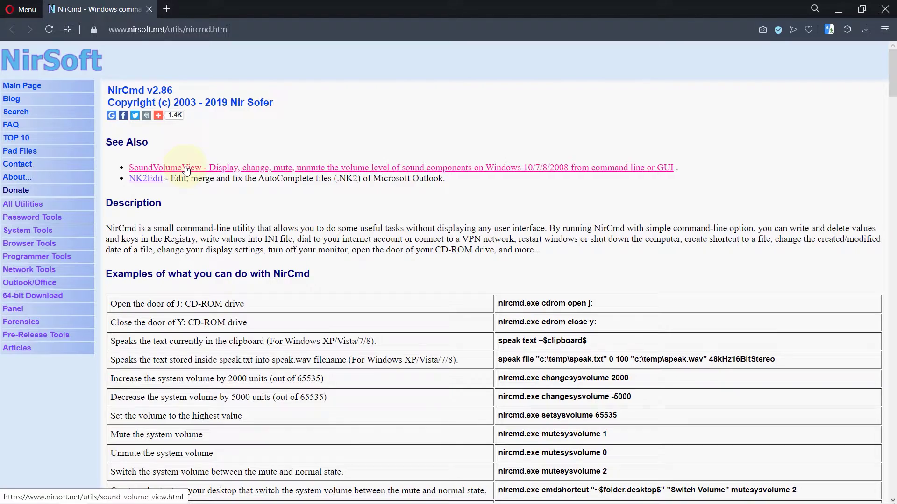
# Open the NirSoft SoundVolumeView page and download soundvolumeview-x64.zip from the bottom of the page.
pyautogui.click(186, 169)
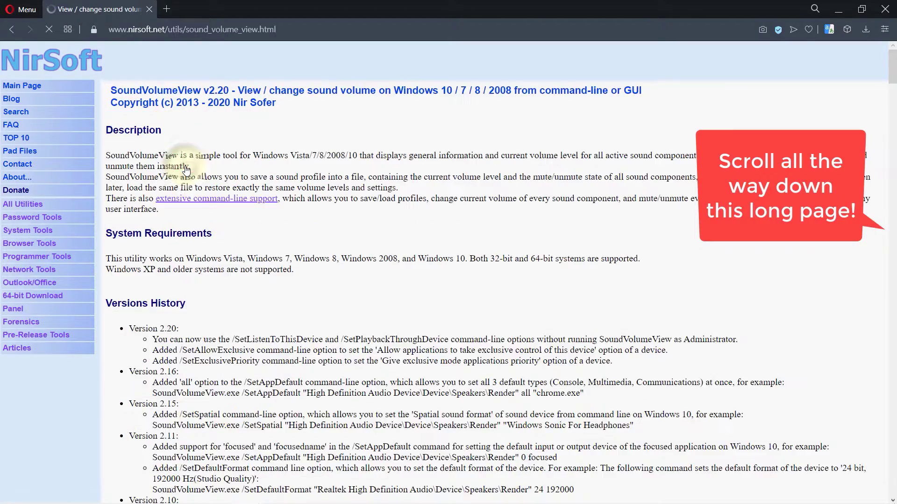
pyautogui.scroll(-1, 186, 169)
pyautogui.scroll(-20, 495, 271)
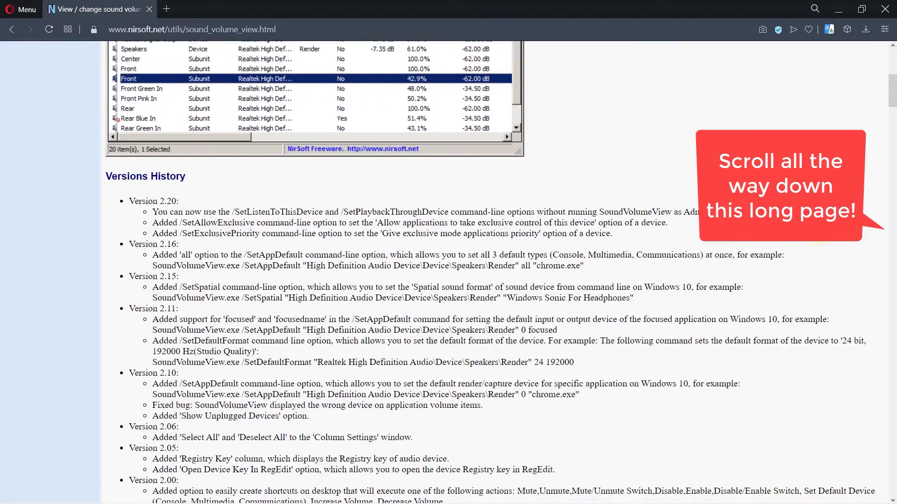
pyautogui.scroll(-20, 495, 271)
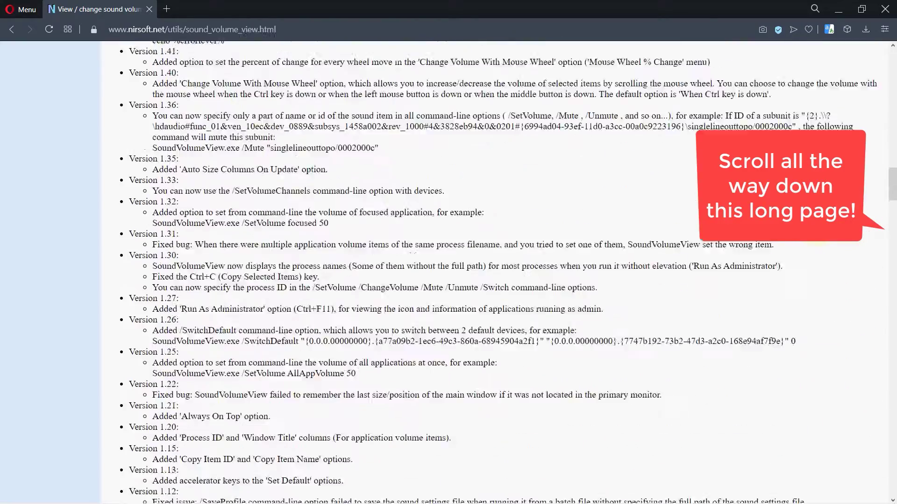
pyautogui.scroll(-10, 495, 271)
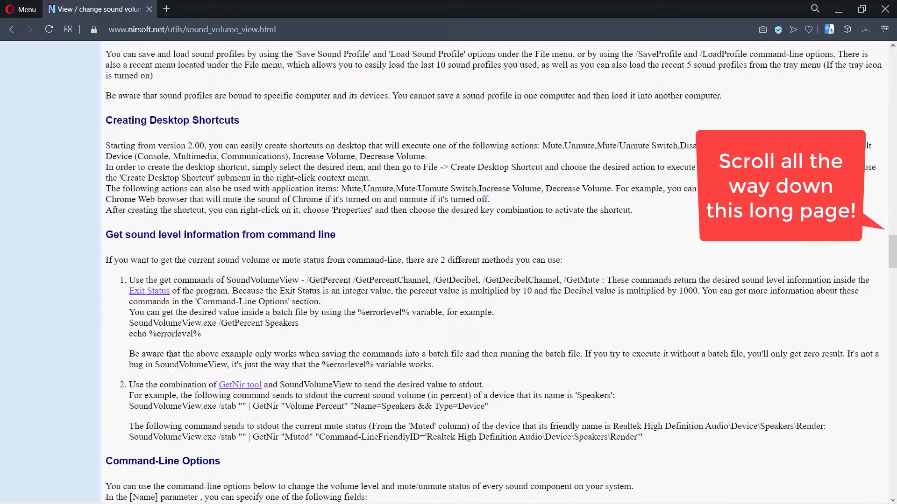
pyautogui.scroll(-15, 494, 269)
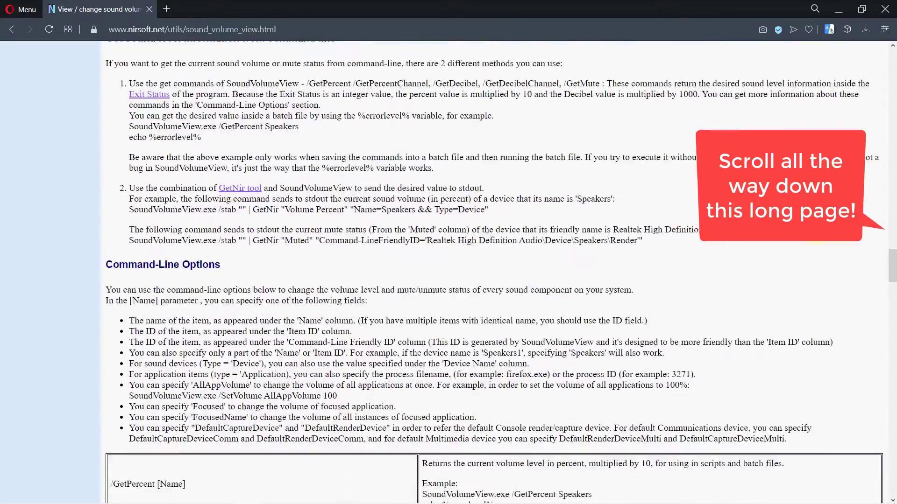
pyautogui.scroll(-15, 494, 269)
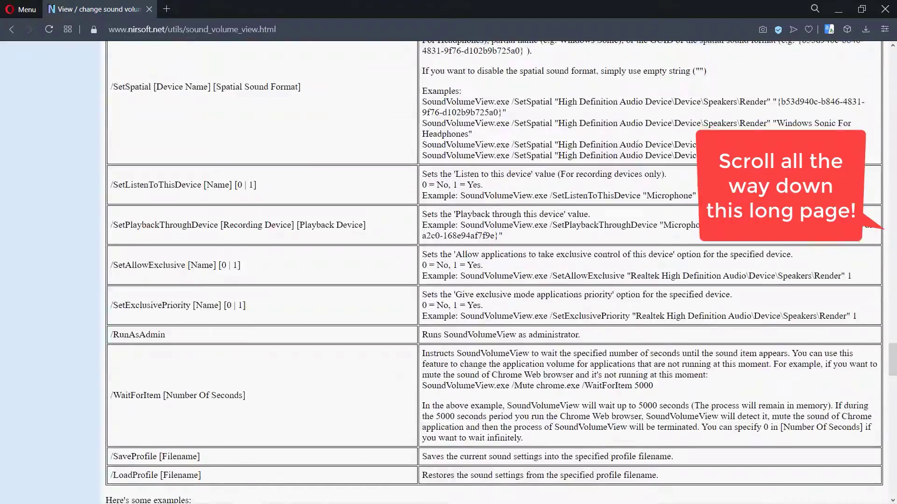
pyautogui.scroll(-8, 494, 269)
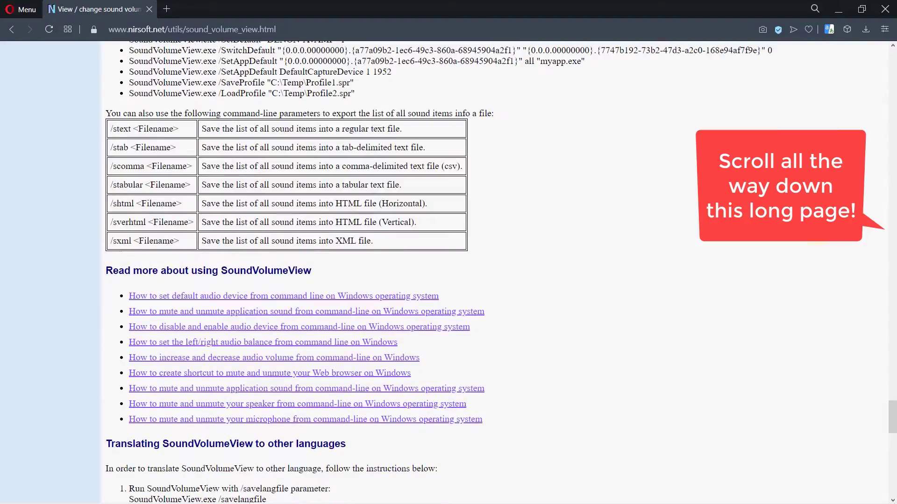
pyautogui.scroll(-12, 493, 269)
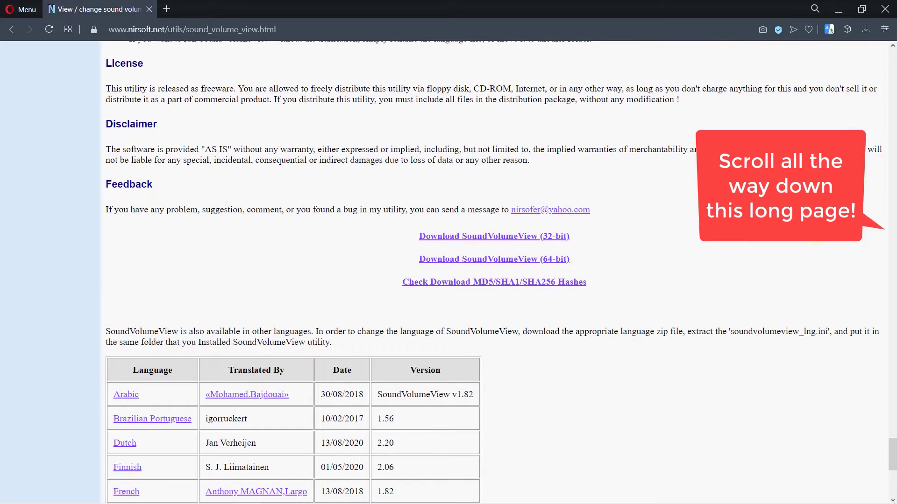
pyautogui.scroll(1, 818, 227)
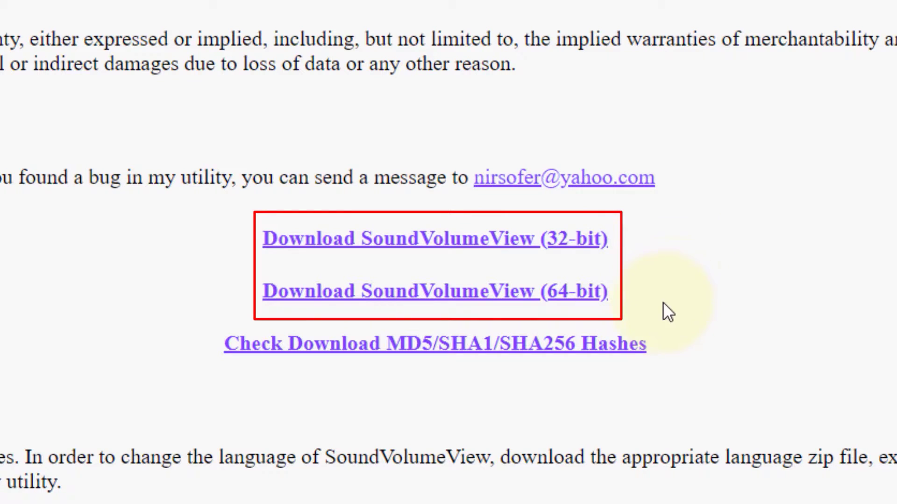
pyautogui.click(276, 299)
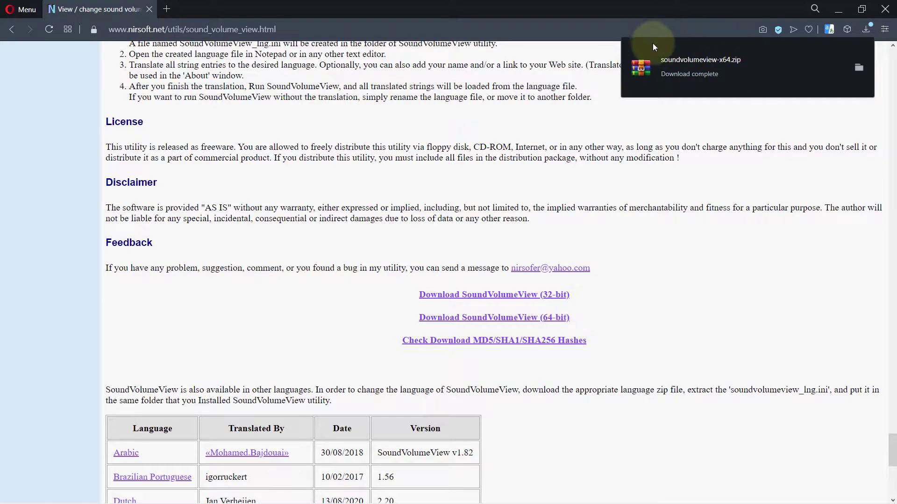
# Create a New folder in Downloads, move the soundvolumeview-x64 zip into it, and open it.
pyautogui.click(858, 68)
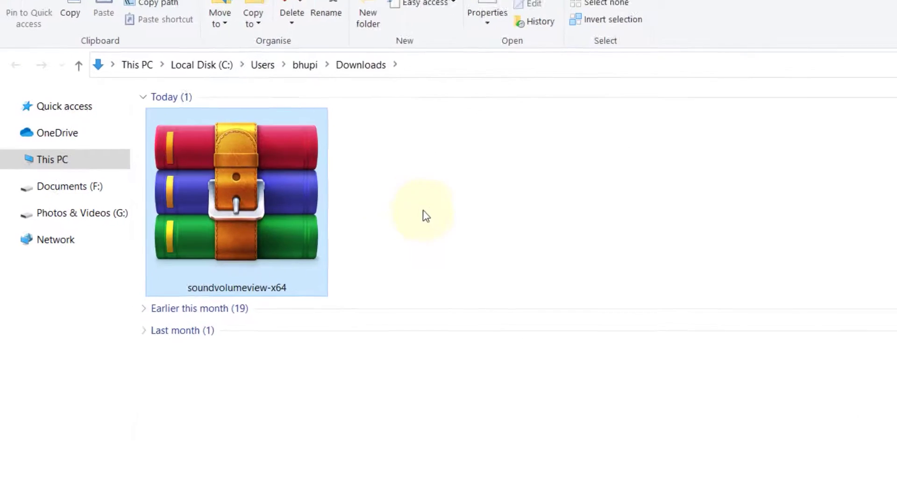
pyautogui.rightClick(428, 213)
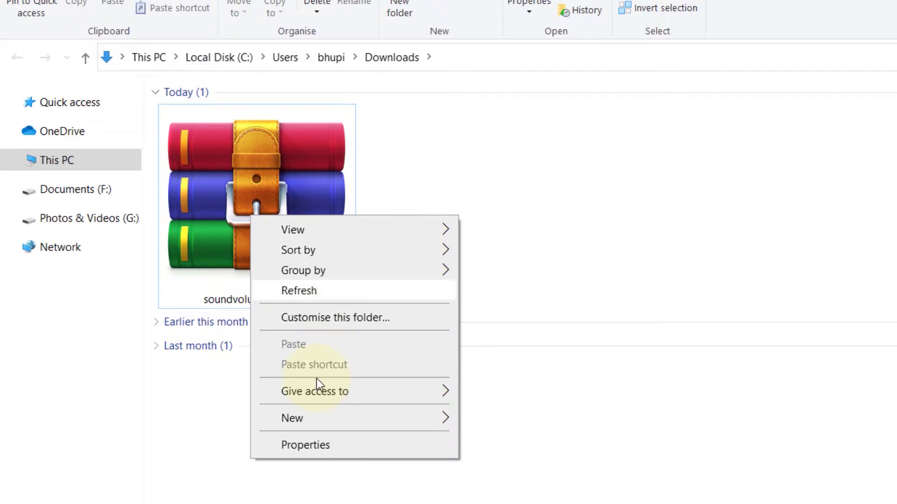
pyautogui.moveTo(315, 426)
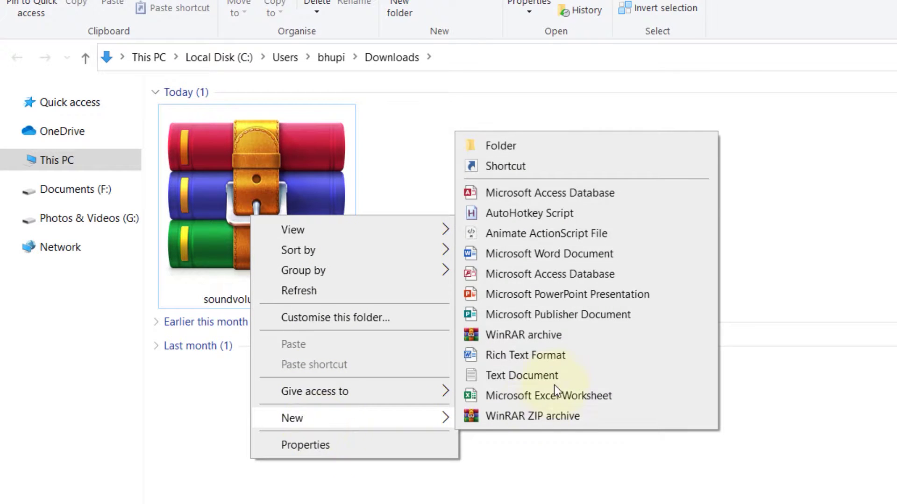
pyautogui.click(501, 146)
pyautogui.moveTo(232, 218); pyautogui.dragTo(459, 223)
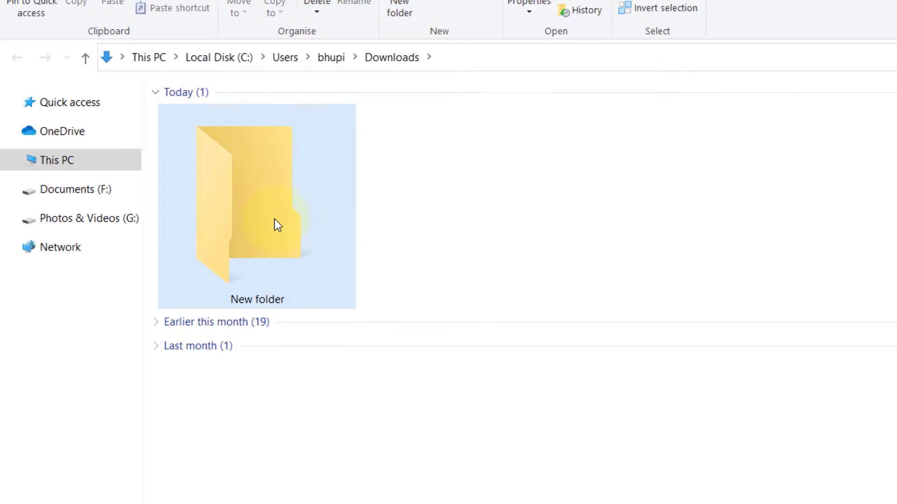
pyautogui.doubleClick(274, 219)
# Extract soundvolumeview-x64.zip into New folder and select the SoundVolumeView application.
pyautogui.click(251, 119)
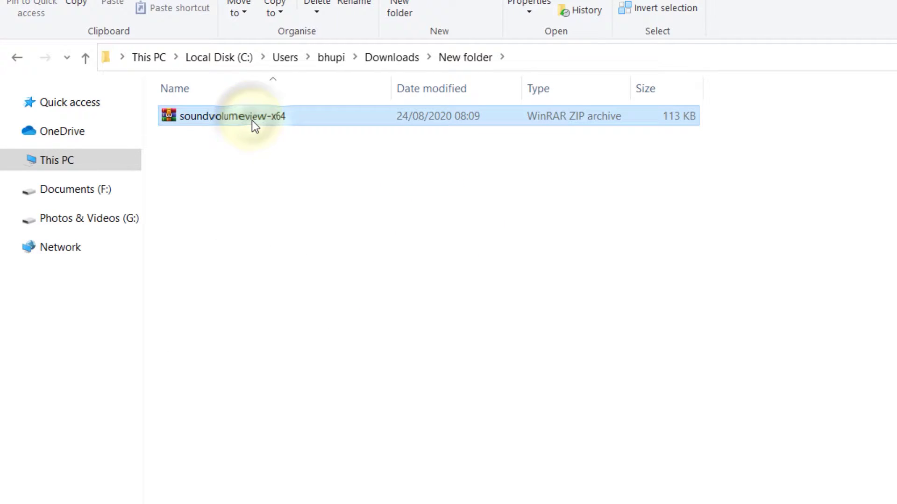
pyautogui.rightClick(252, 119)
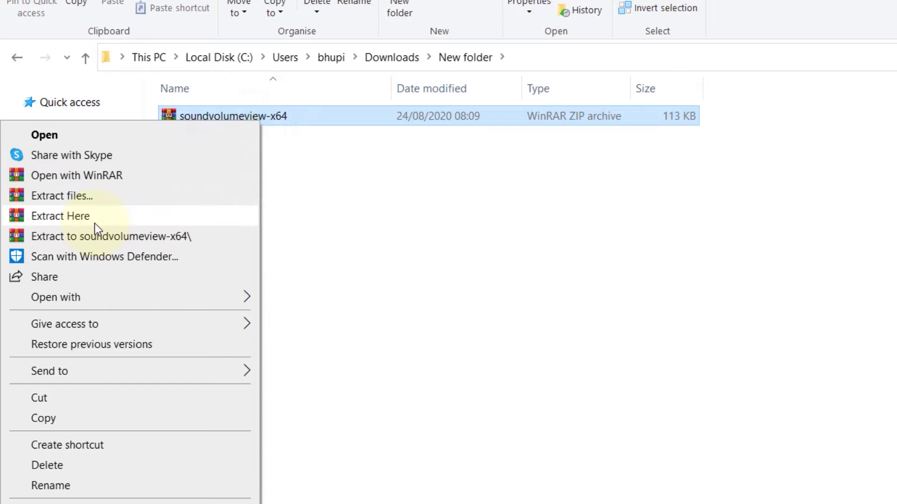
pyautogui.click(77, 224)
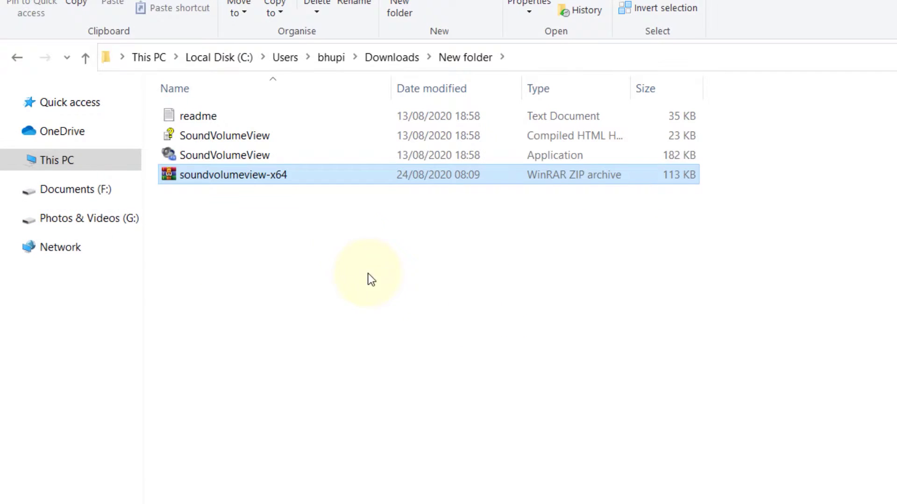
pyautogui.click(228, 157)
# Launch SoundVolumeView and select the Speakers render device in its list.
pyautogui.doubleClick(228, 157)
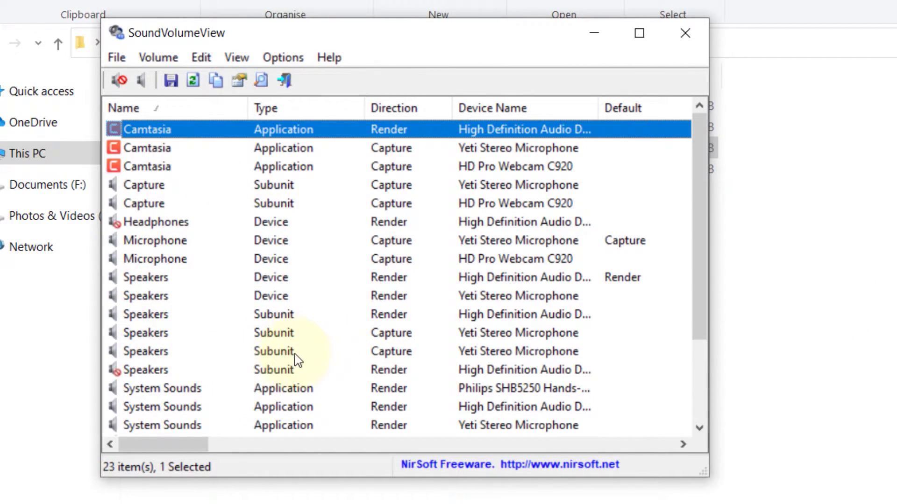
pyautogui.scroll(-2, 327, 360)
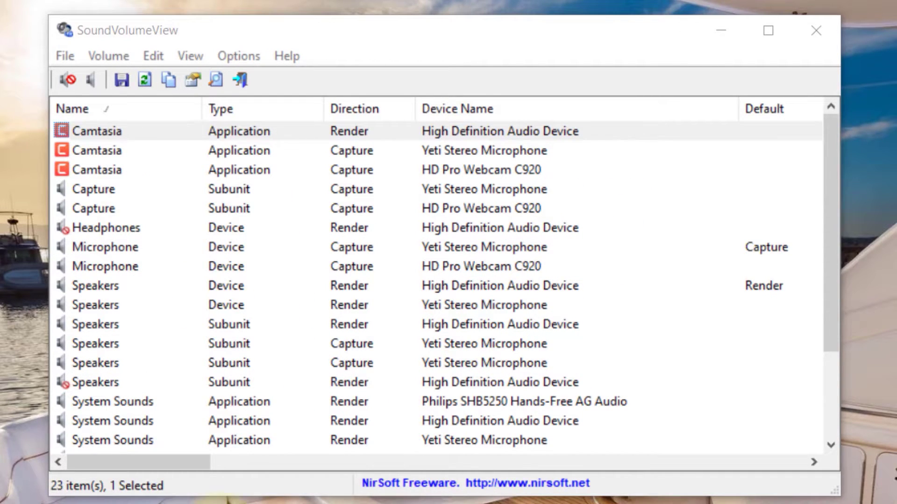
pyautogui.click(108, 286)
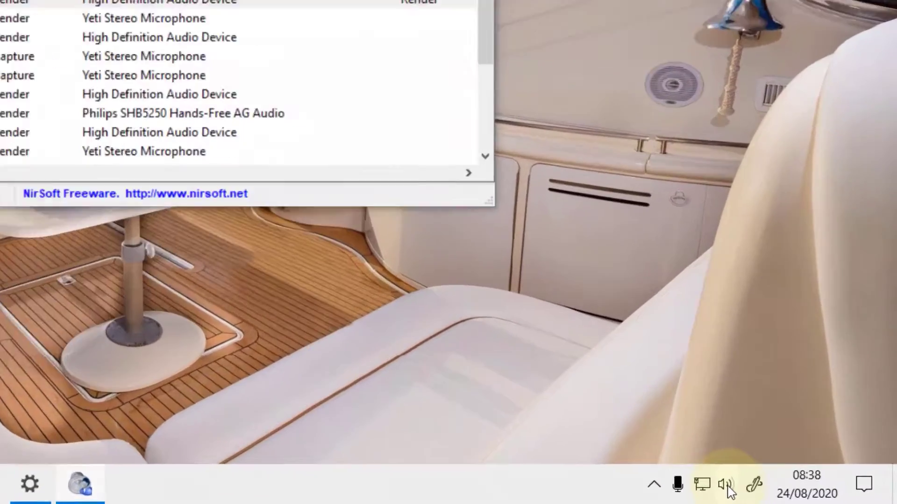
# Check Windows' current playback device, then select the High Definition Audio Device Speakers row.
pyautogui.click(789, 493)
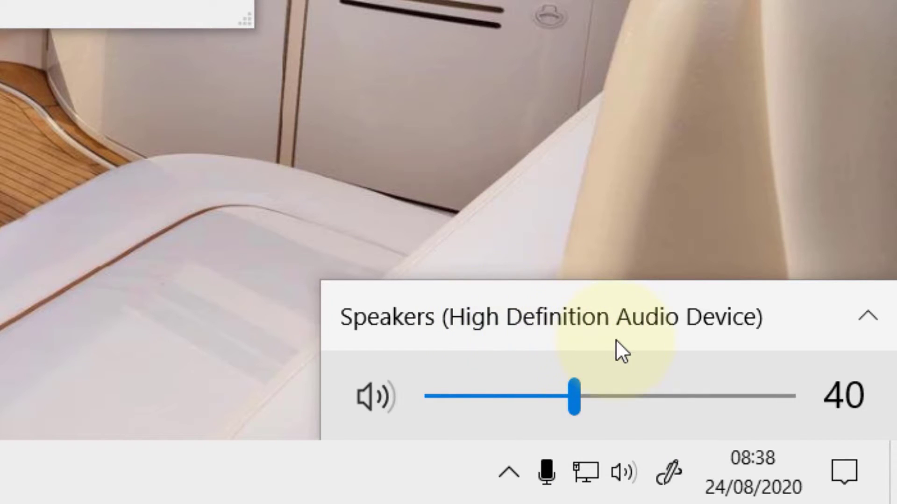
pyautogui.click(743, 325)
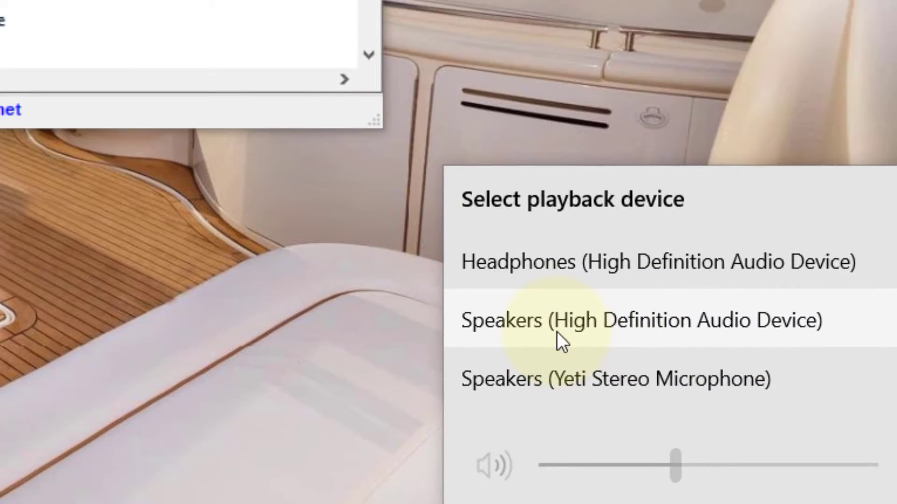
pyautogui.click(518, 243)
pyautogui.click(118, 275)
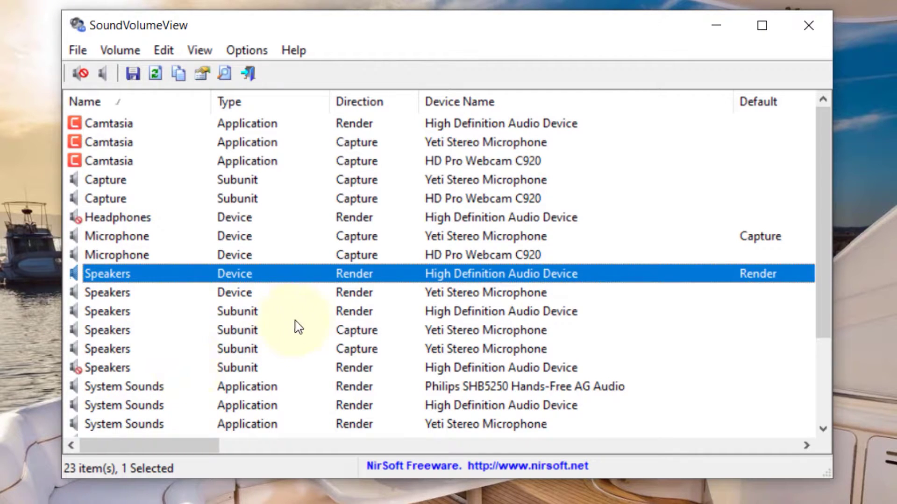
pyautogui.moveTo(817, 234)
pyautogui.mouseDown()
pyautogui.moveTo(834, 365)
pyautogui.moveTo(829, 225)
pyautogui.mouseUp()
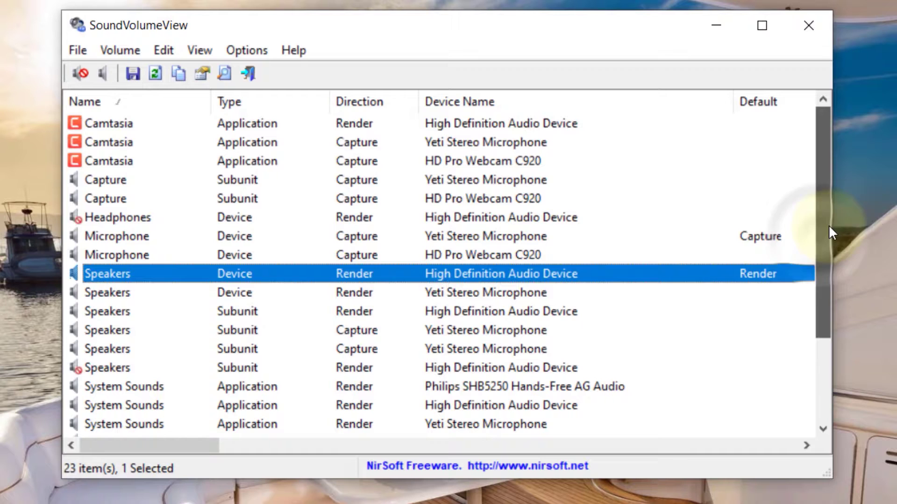
# Create a Mute/Unmute Switch desktop shortcut for the High Definition Audio Device speakers.
pyautogui.rightClick(115, 273)
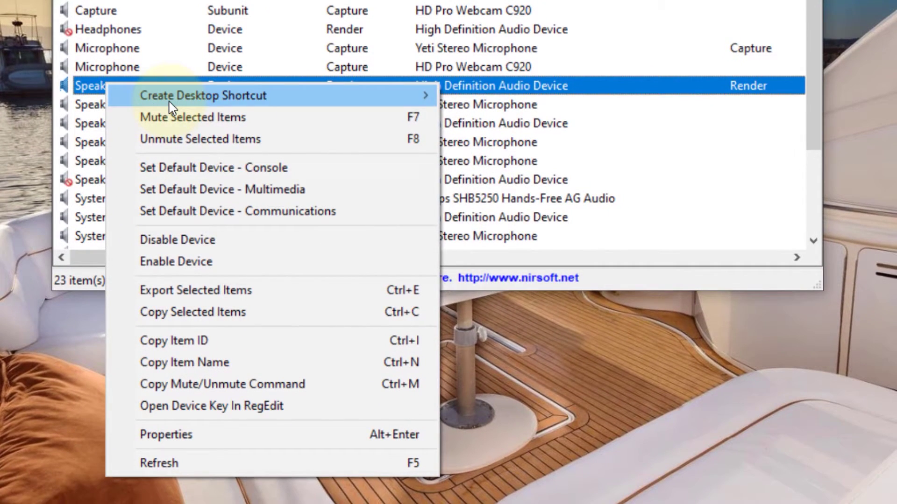
pyautogui.moveTo(169, 103)
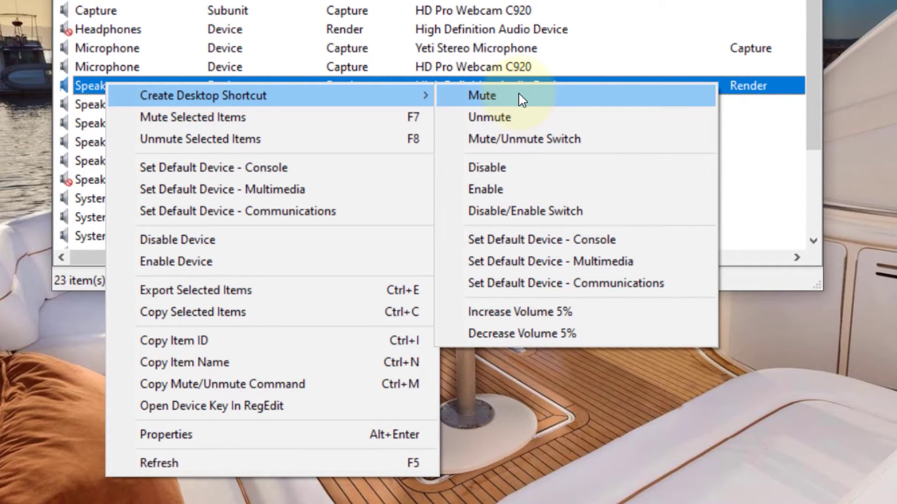
pyautogui.click(491, 148)
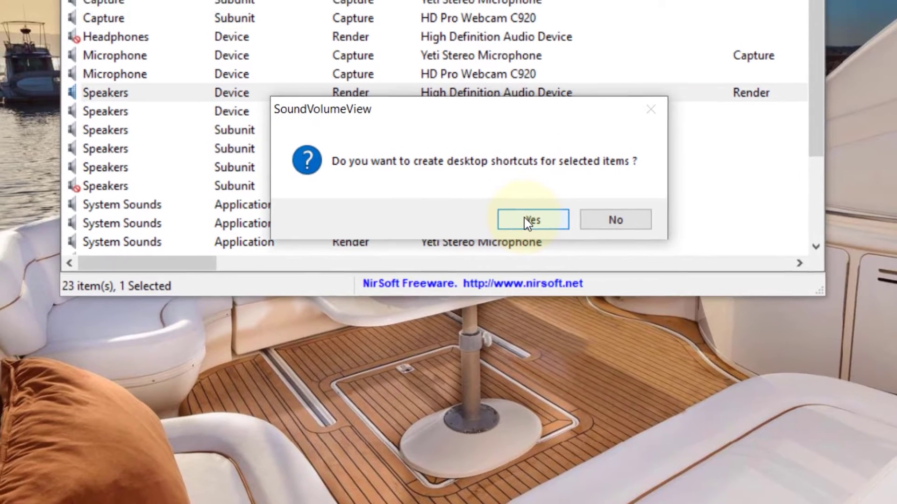
pyautogui.click(523, 214)
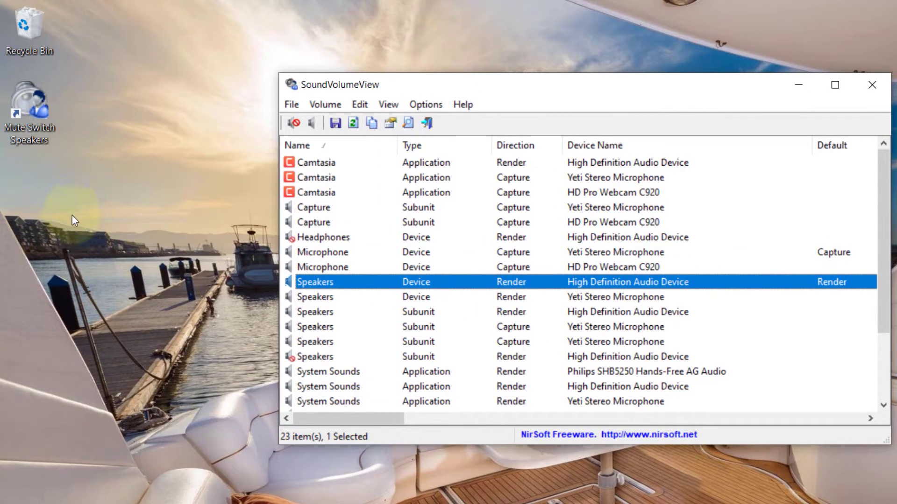
# Close SoundVolumeView and run Mute Switch Speakers twice to mute, then unmute the speakers.
pyautogui.click(870, 85)
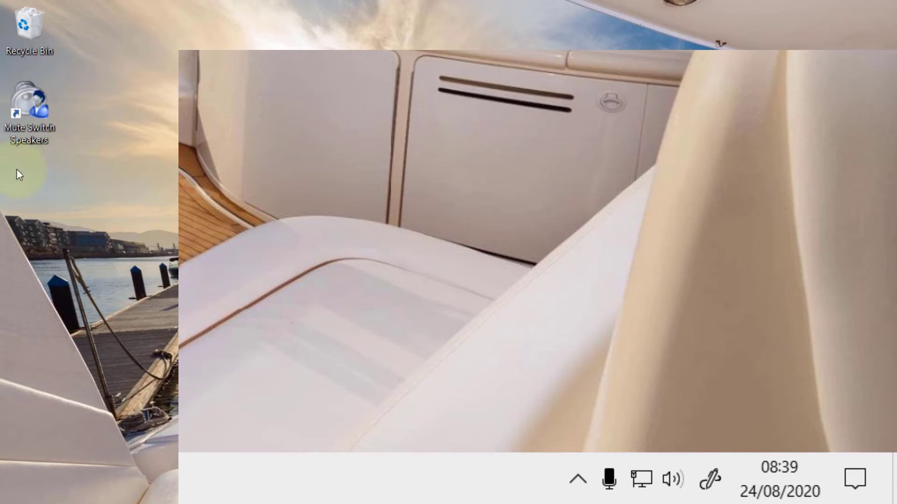
pyautogui.doubleClick(26, 121)
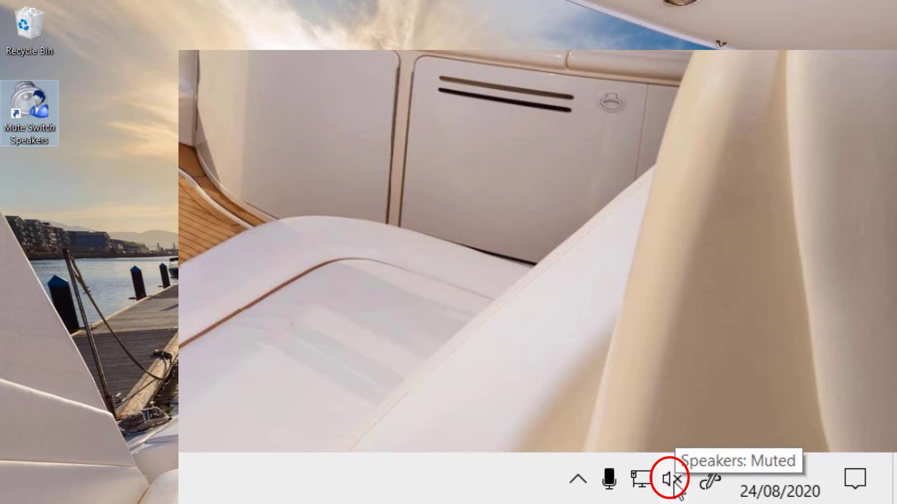
pyautogui.doubleClick(24, 107)
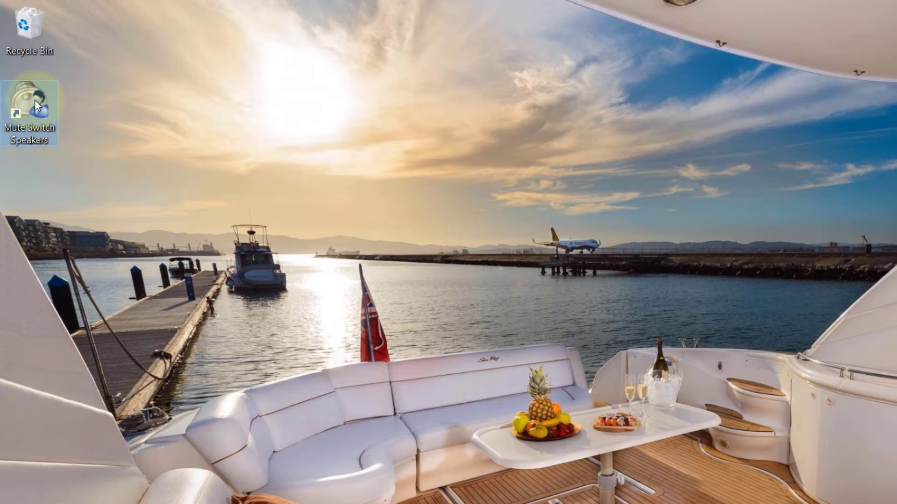
# Assign CTRL + ALT + M as the Mute Switch Speakers shortcut key in its Properties and save.
pyautogui.rightClick(30, 115)
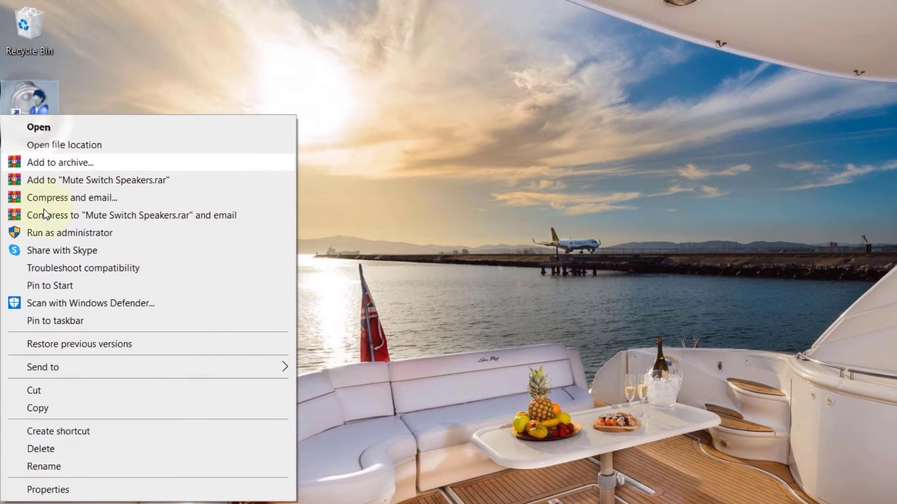
pyautogui.click(55, 496)
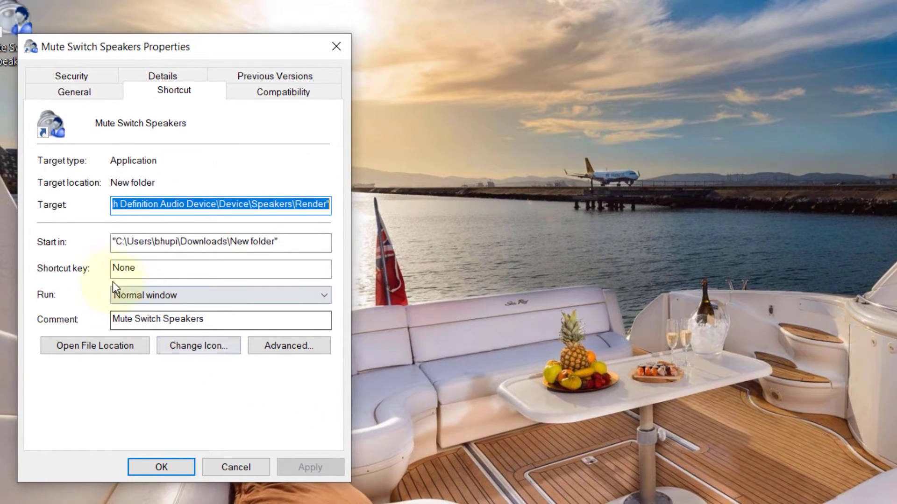
pyautogui.click(130, 271)
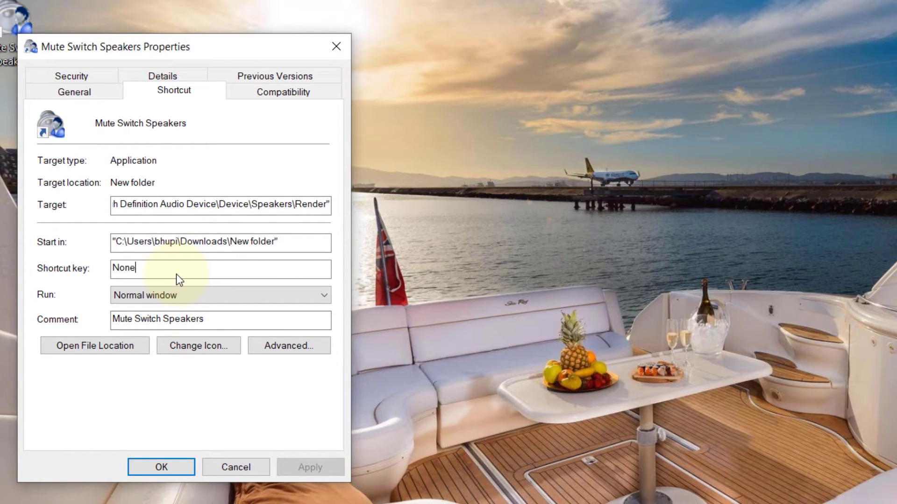
pyautogui.hotkey('ctrl', 'alt', 'm')
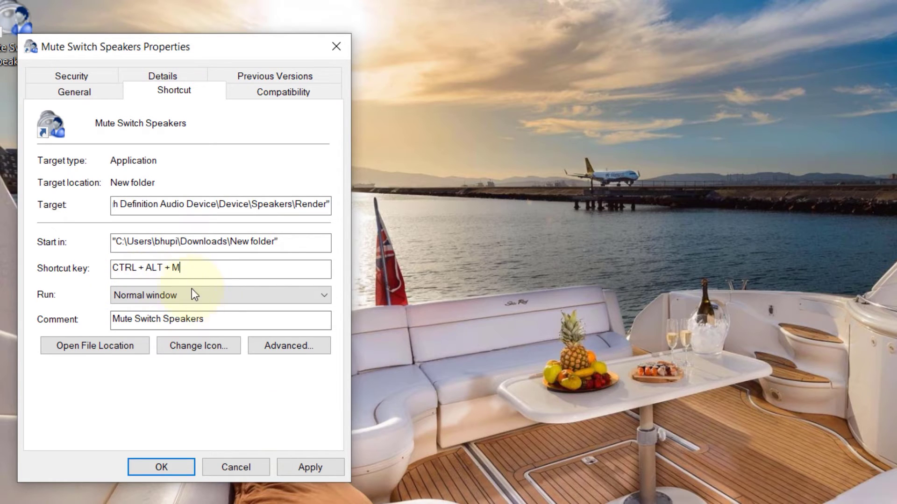
pyautogui.click(321, 470)
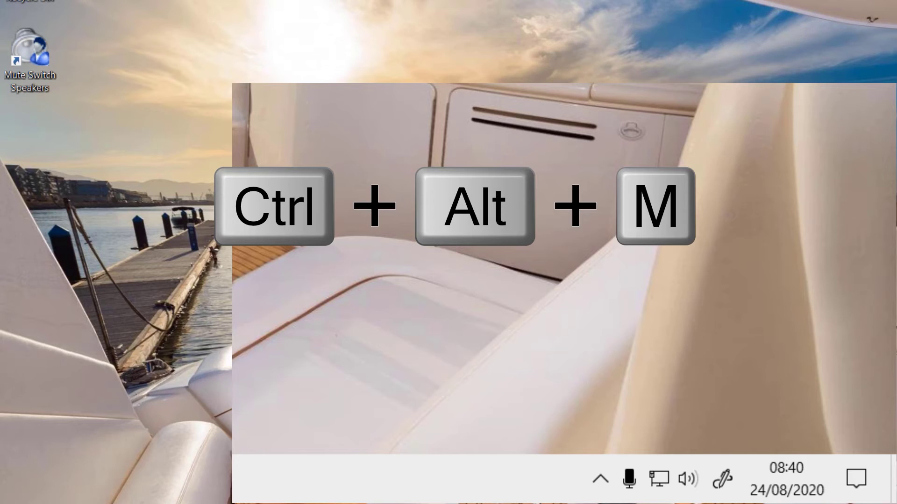
pyautogui.hotkey('ctrl', 'alt', 'm')
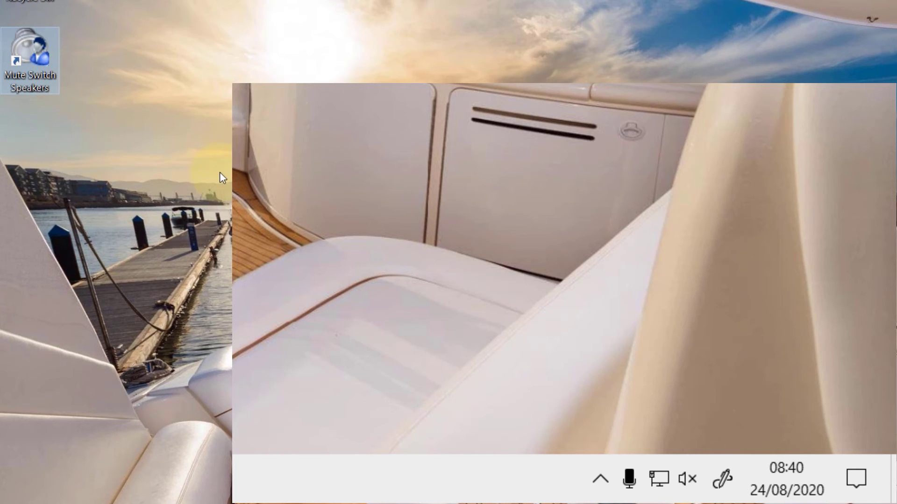
pyautogui.doubleClick(29, 59)
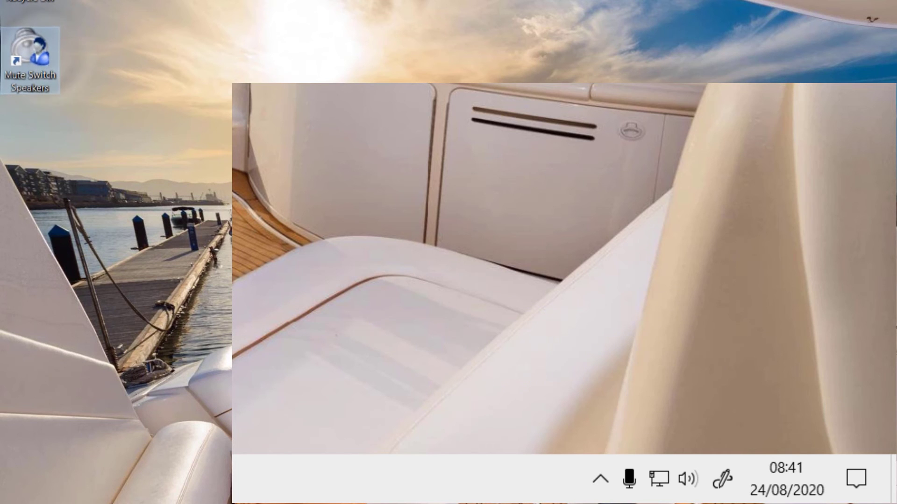